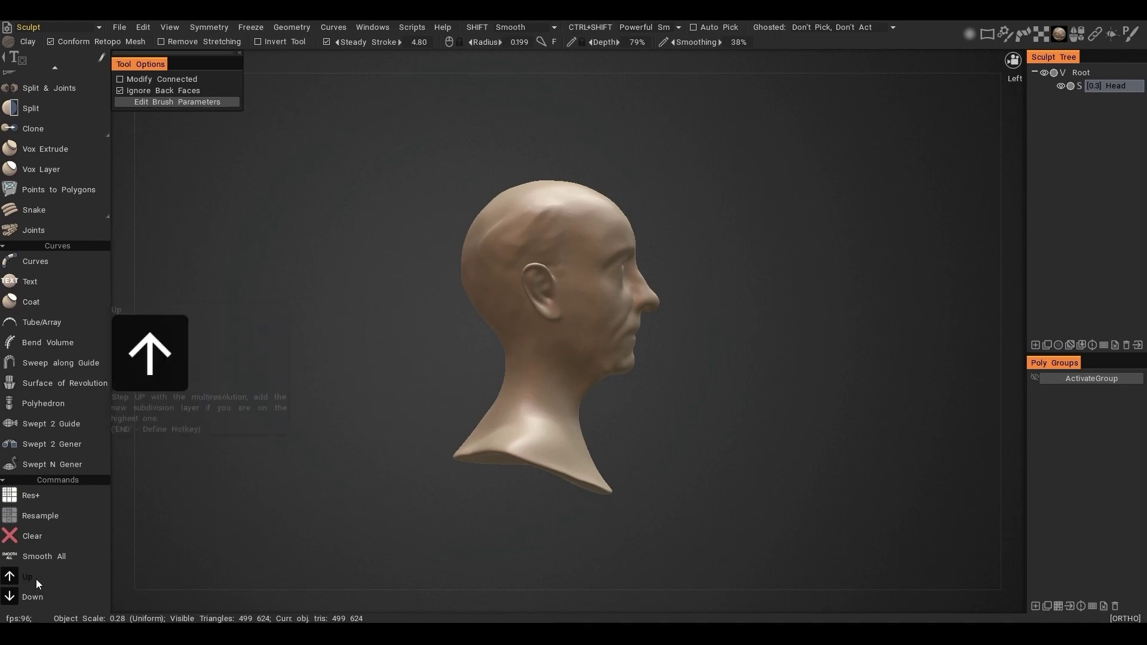
- Open the QuickAccess palette of sculpting tools over the head model
key("space")
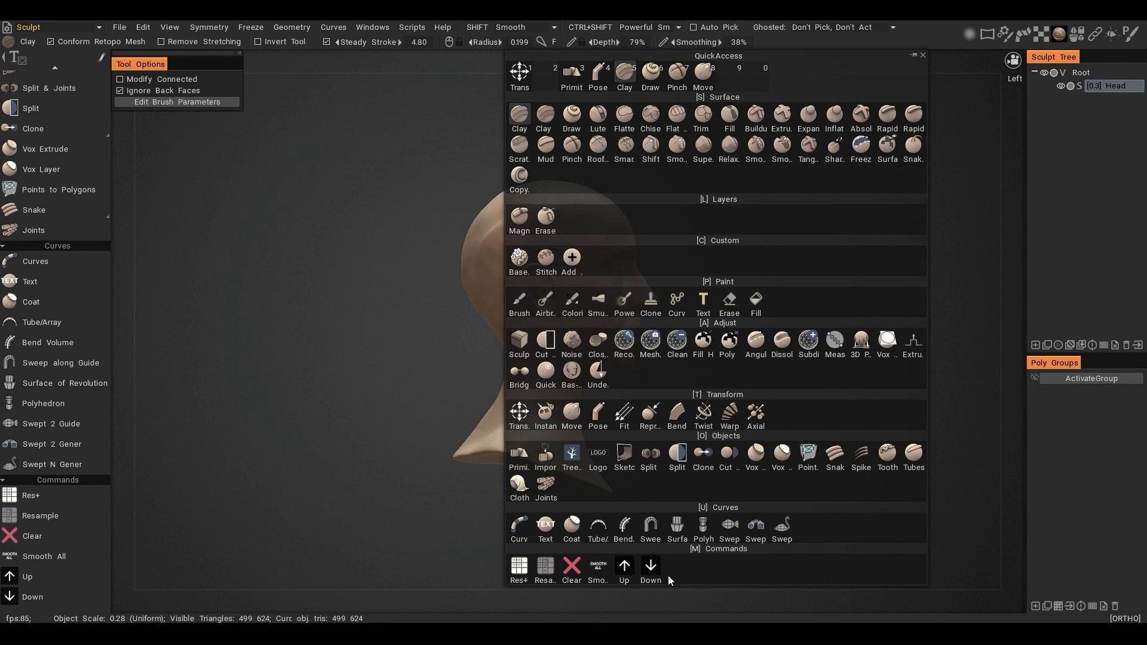
- Add a decimated lower level beneath the head, reducing it to 249,812 triangles
left_click(652, 574)
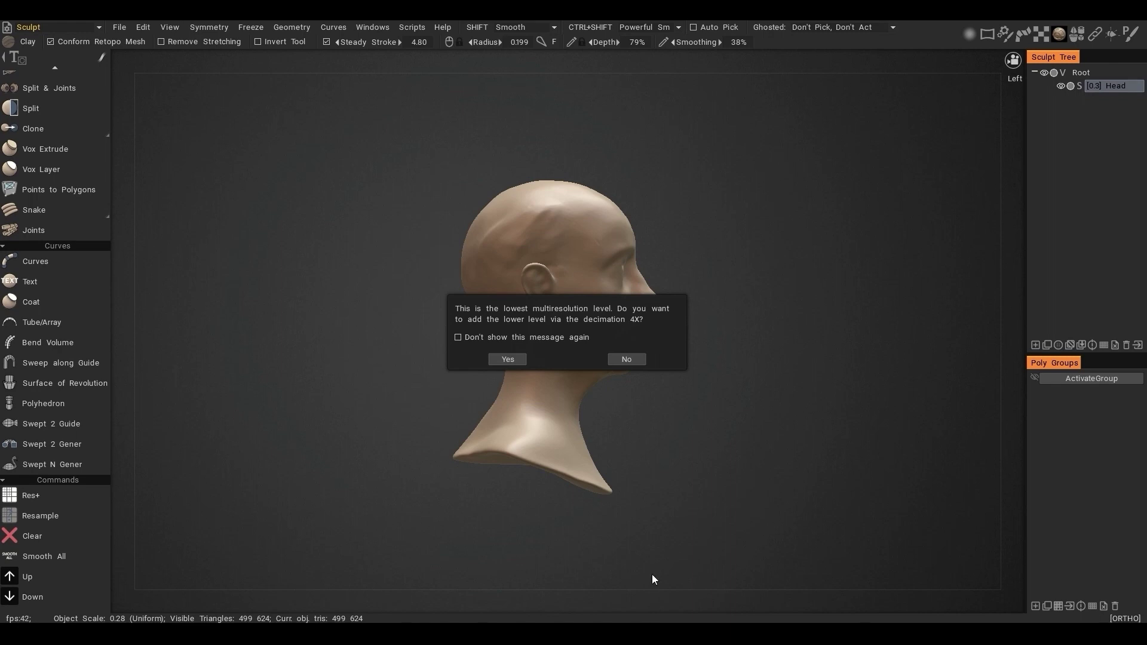
left_click(508, 359)
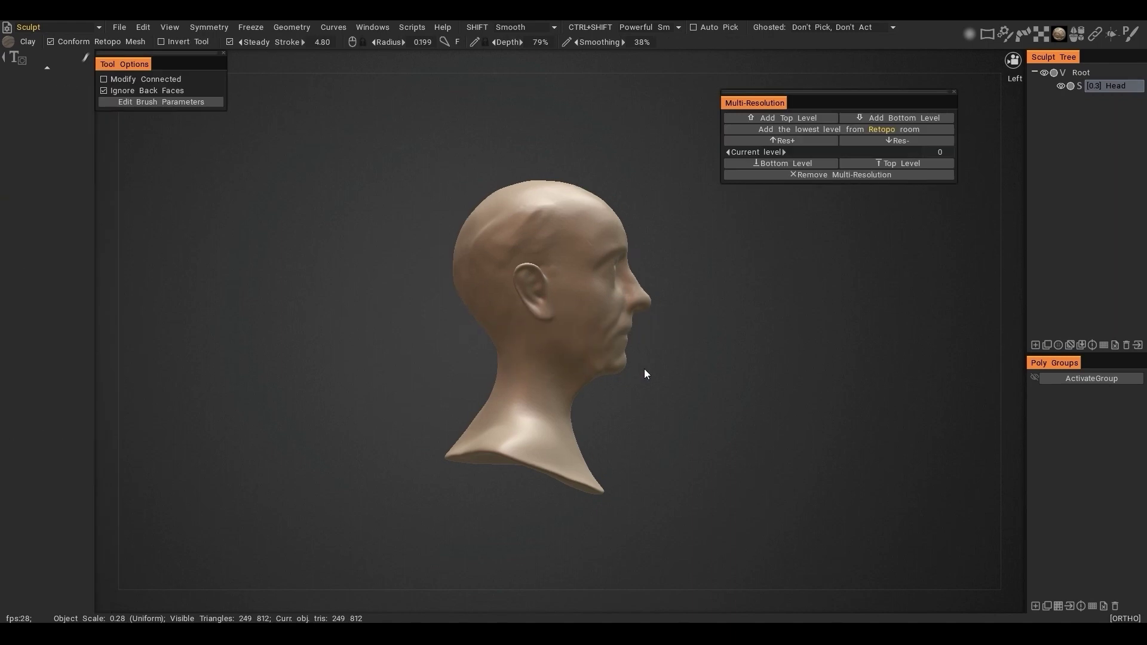
- Show the Multi-Resolution panel from Windows > Panels
left_click(373, 27)
mouse_move(386, 46)
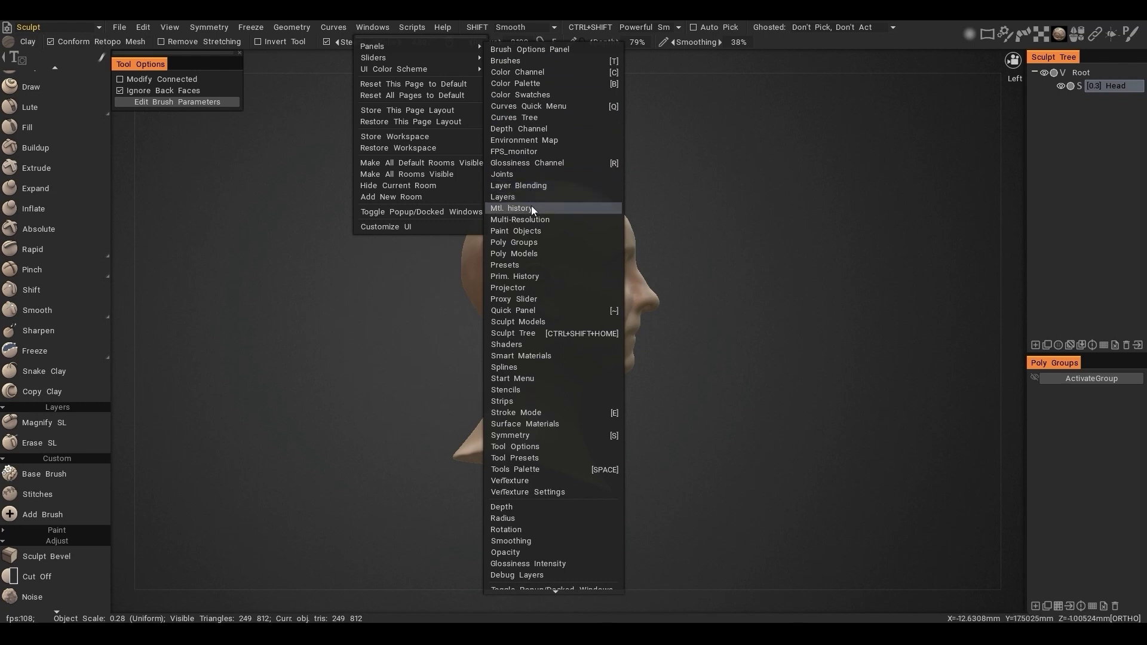
mouse_move(535, 219)
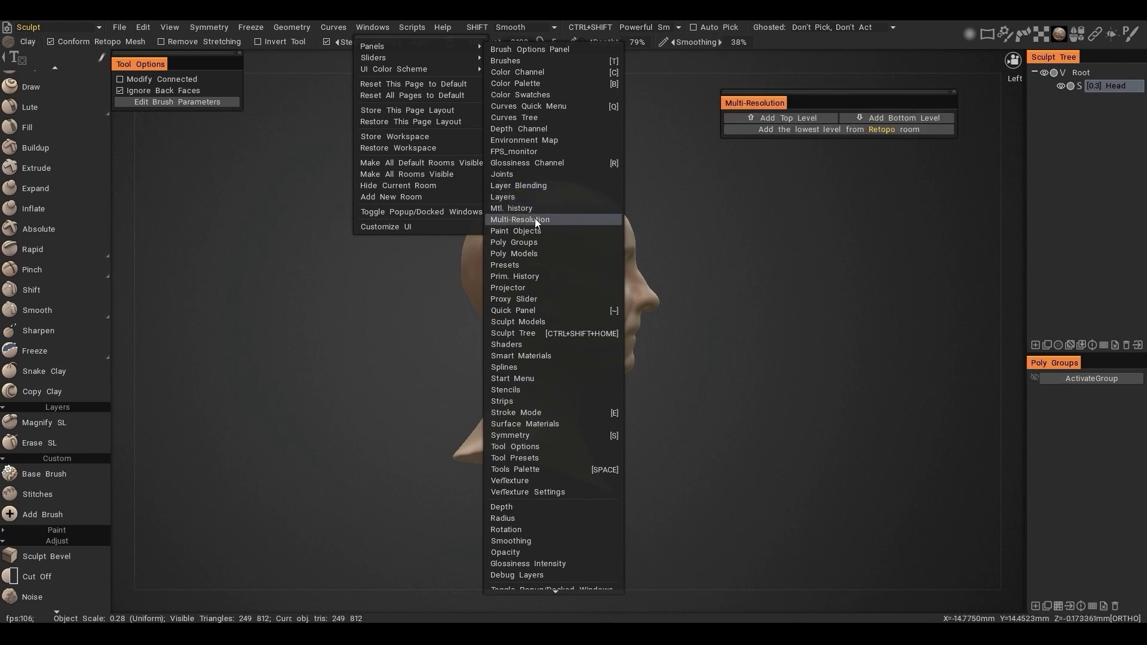
left_click(551, 221)
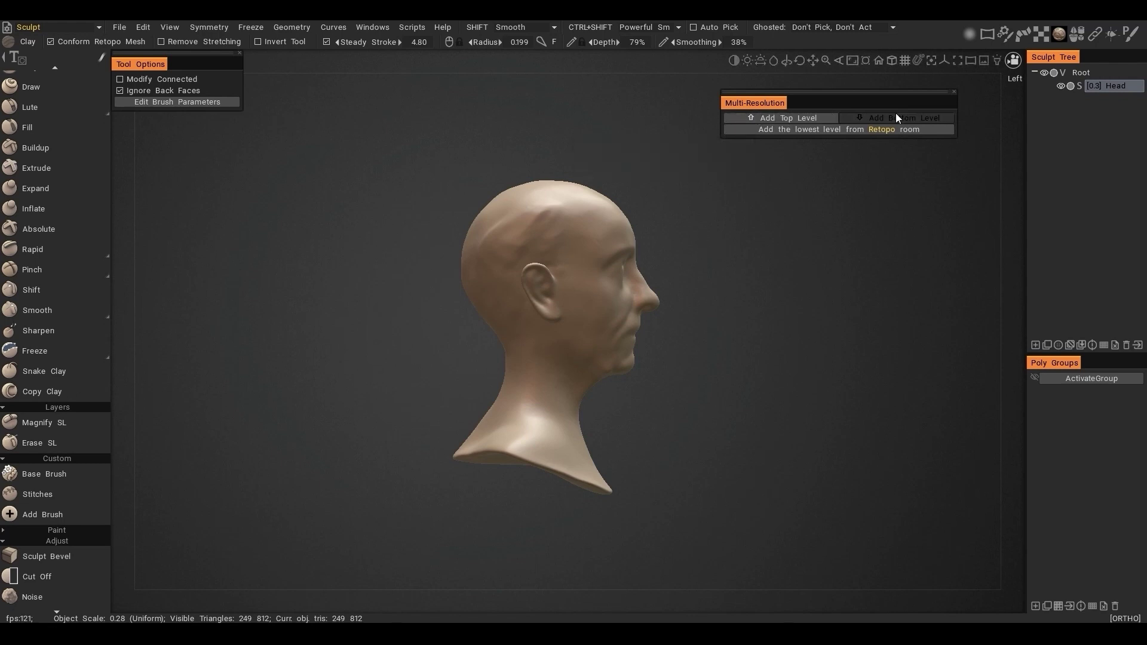
- In wireframe, add a top level, a bottom level, then two more top levels, reaching 3,996,992 triangles
right_click_drag(716, 179, 622, 410, "alt")
key("w")
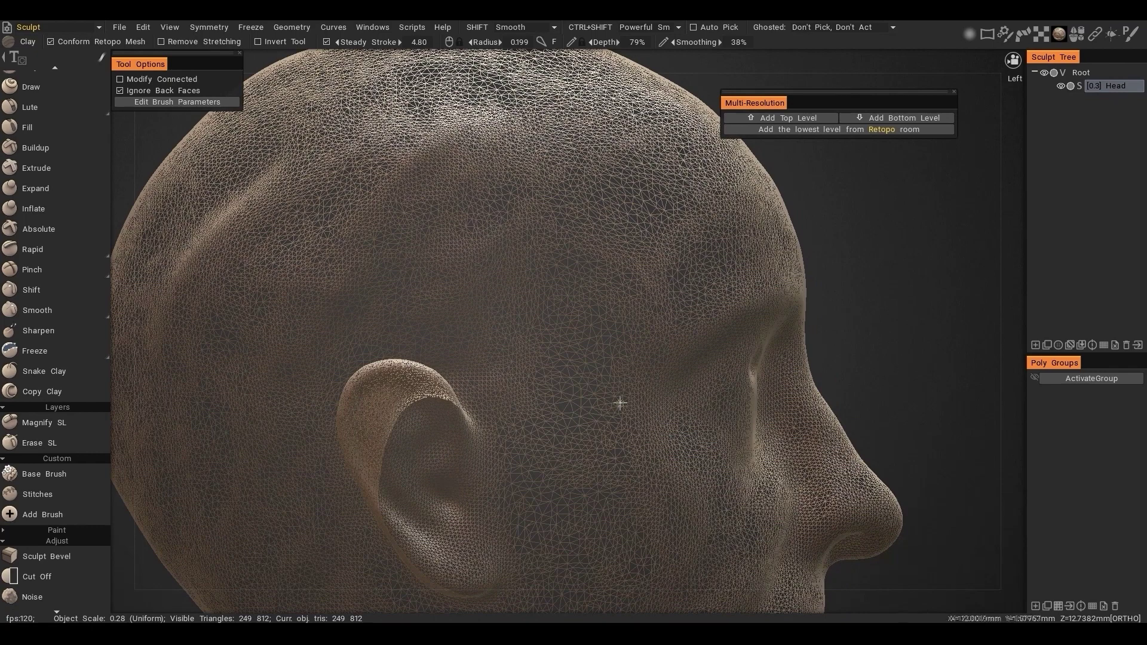
left_click(810, 118)
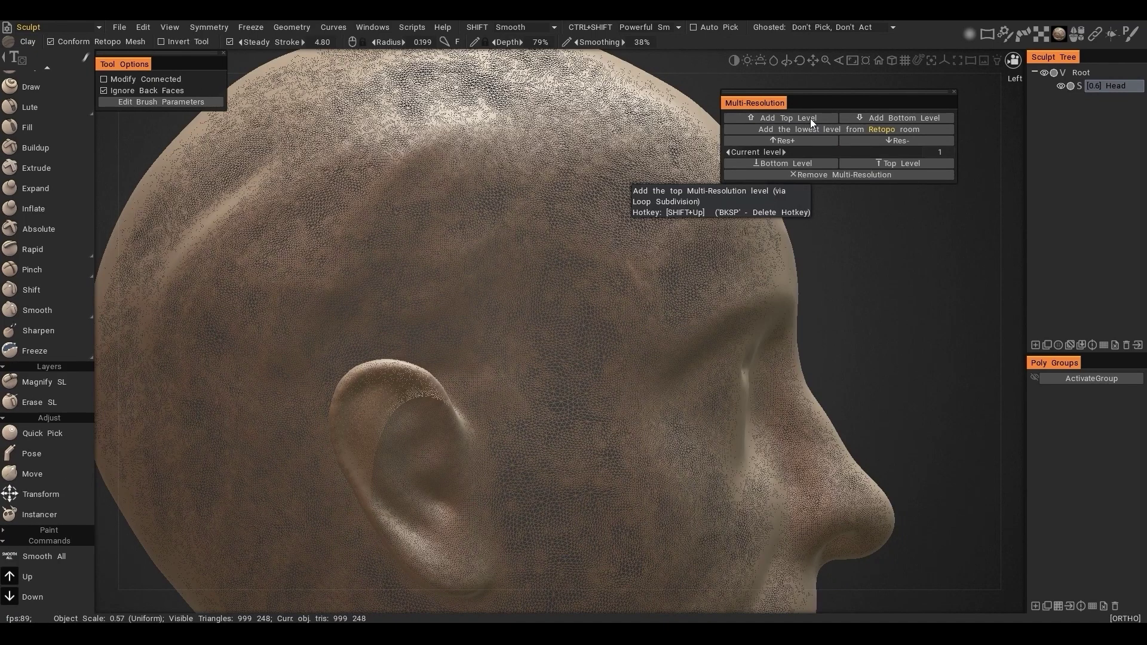
left_click(870, 117)
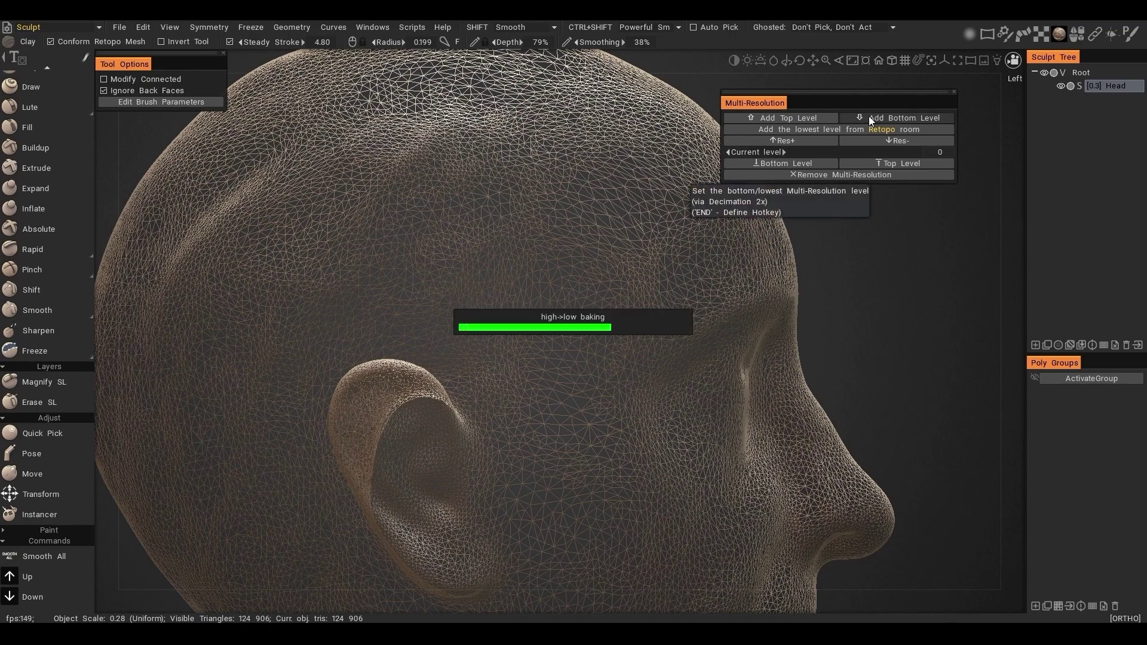
left_click(801, 119)
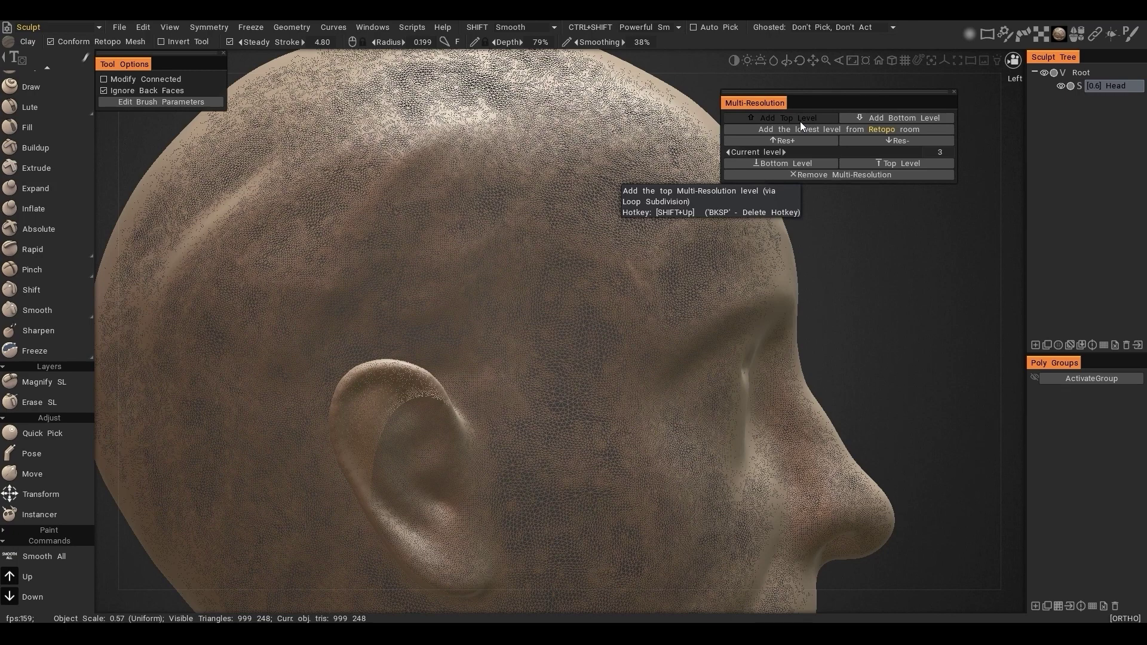
left_click(801, 120)
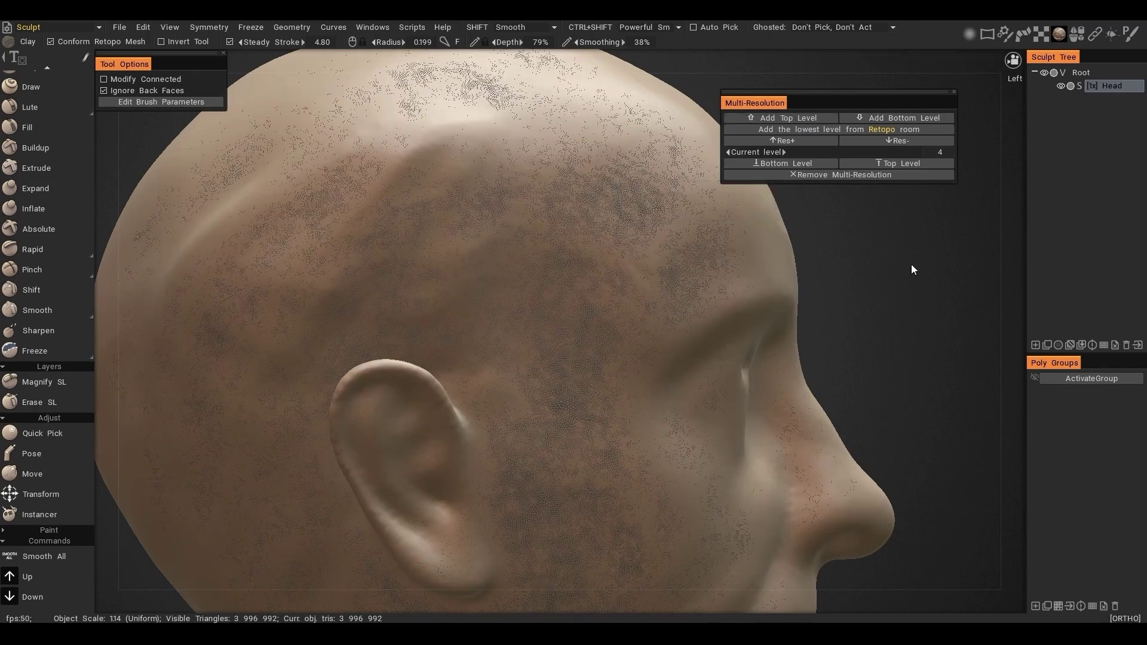
key("ctrl")
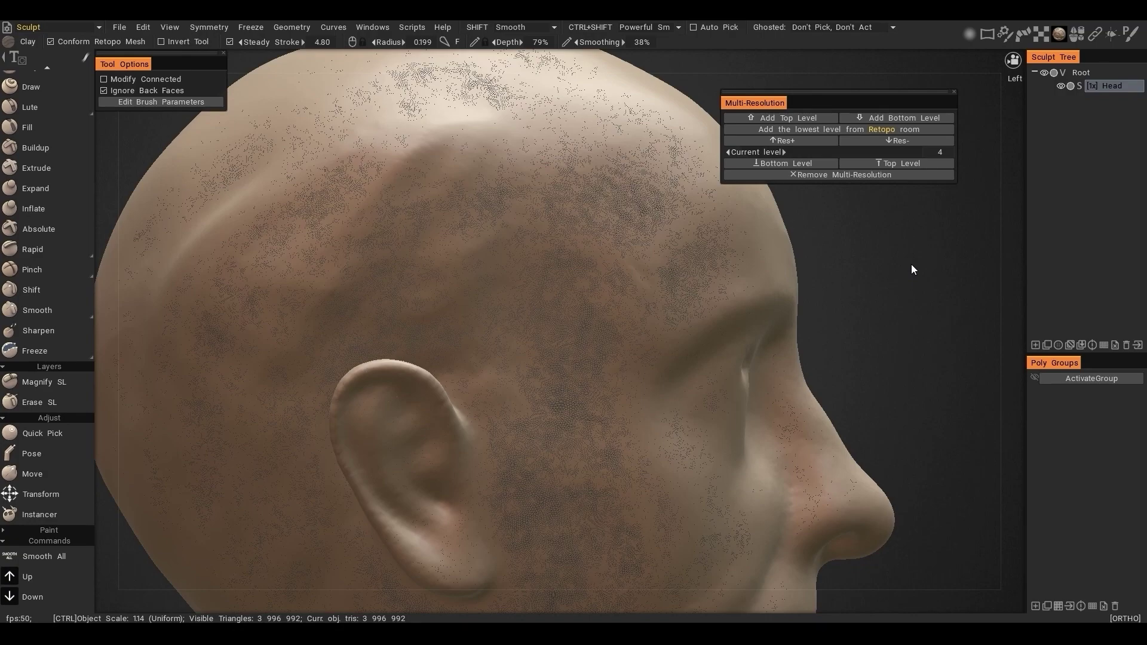
- Step the head down to level 0, then back up one level at a time to level 4
left_click(890, 140)
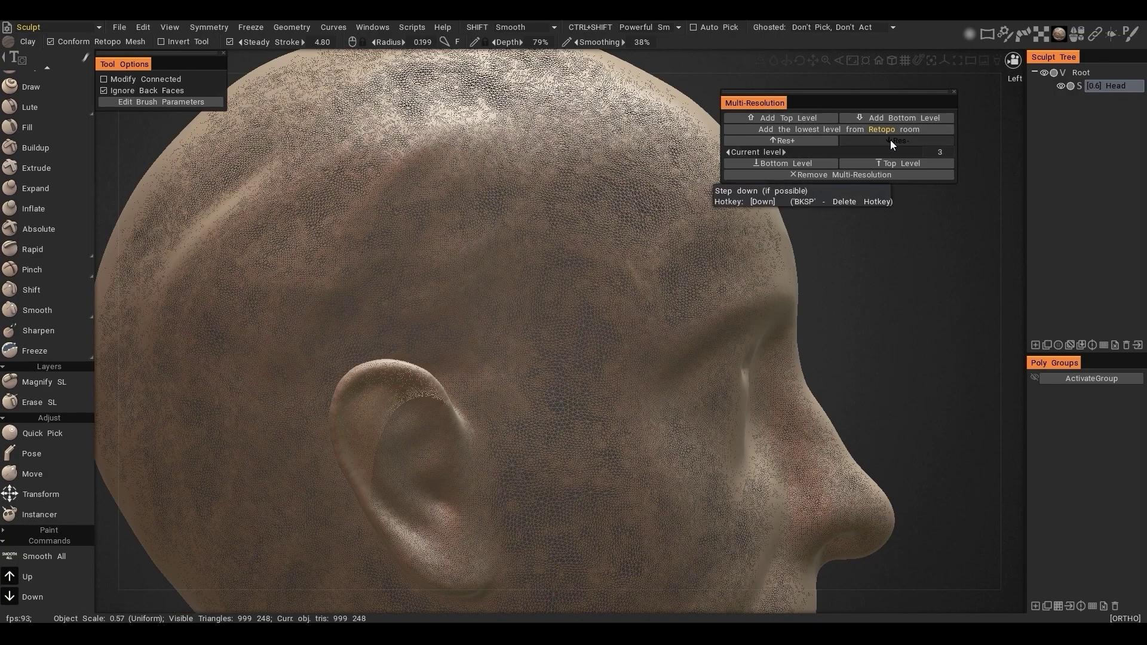
left_click(891, 140)
left_click(891, 140)
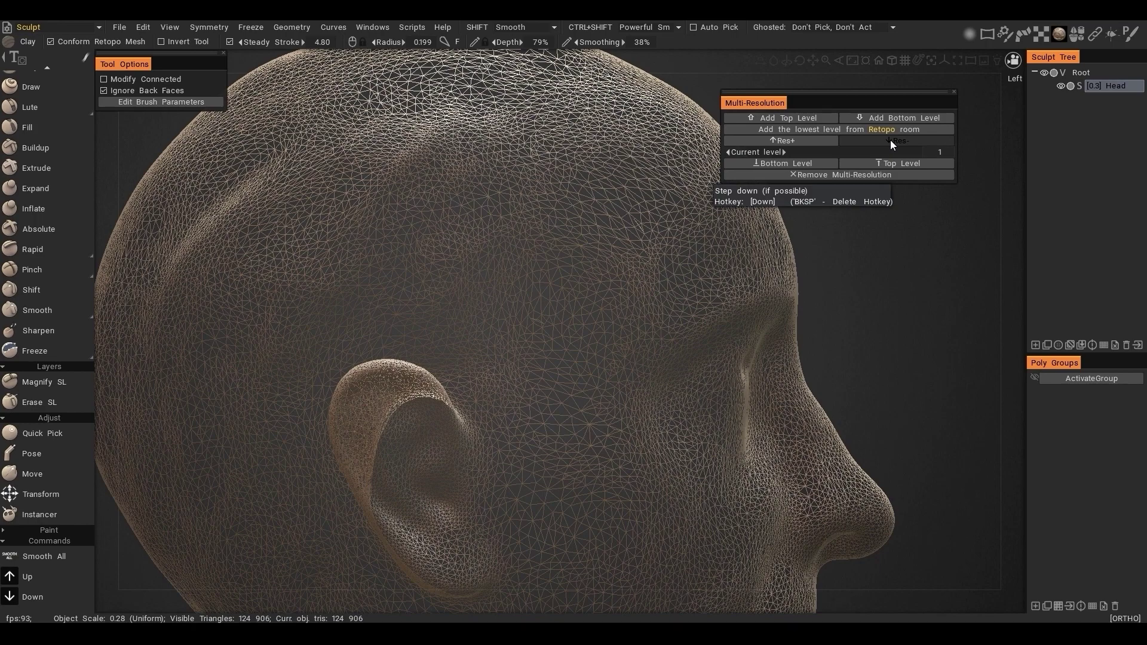
left_click(856, 141)
left_click(812, 146)
left_click(810, 145)
left_click(809, 144)
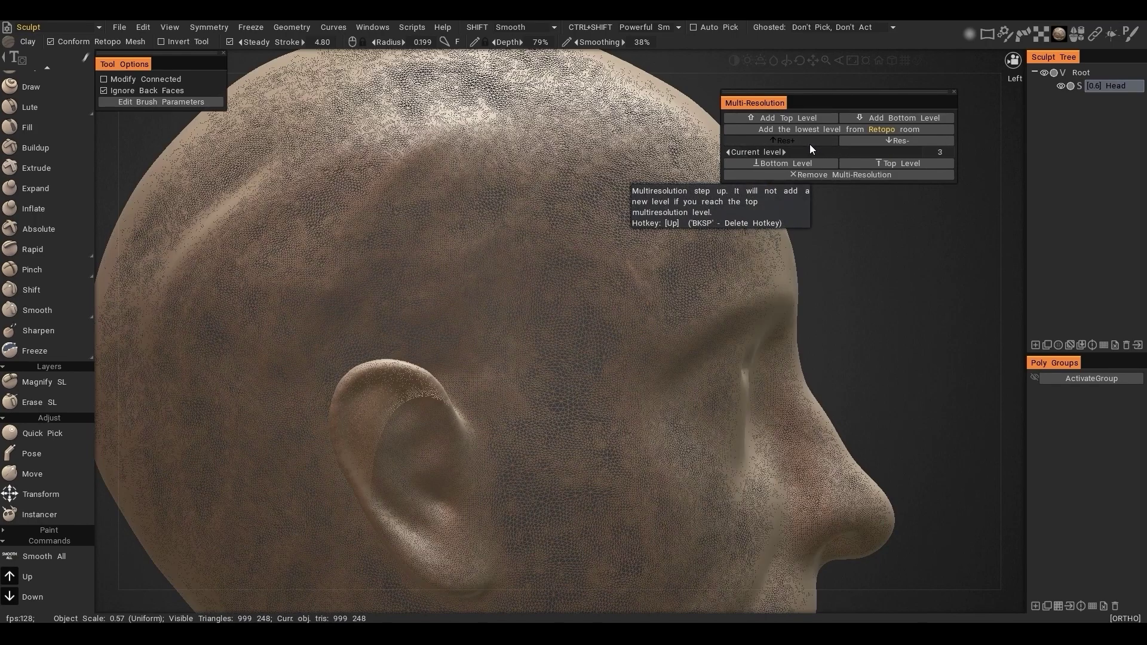
left_click(809, 144)
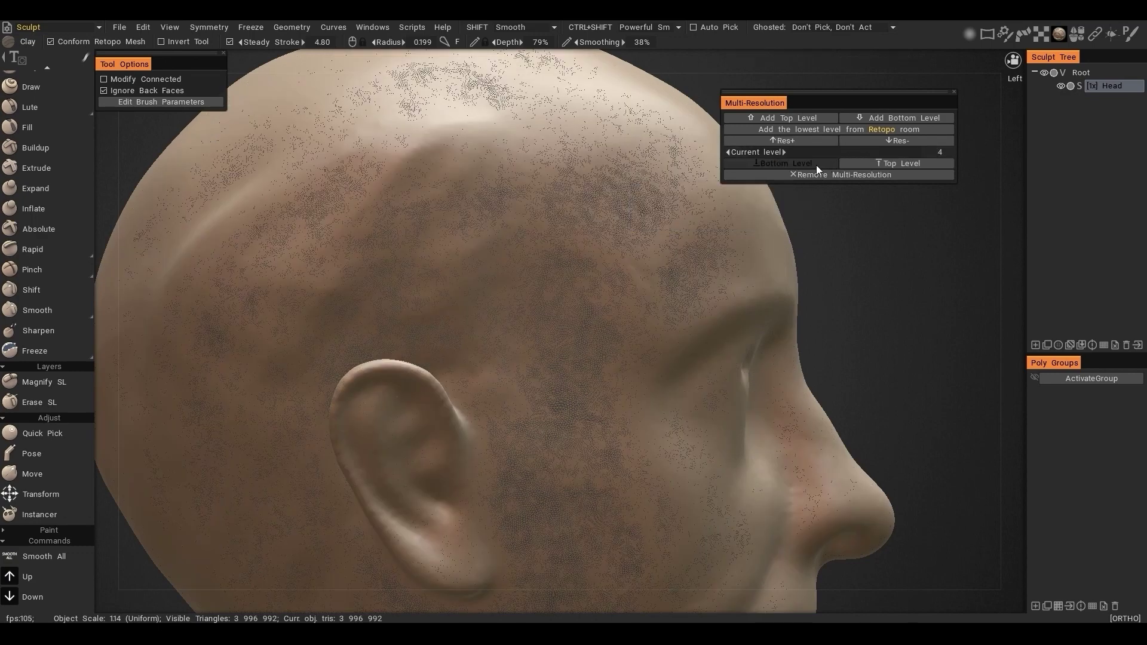
- Jump between the bottom and top levels, finishing on the most detailed bust
left_click(789, 163)
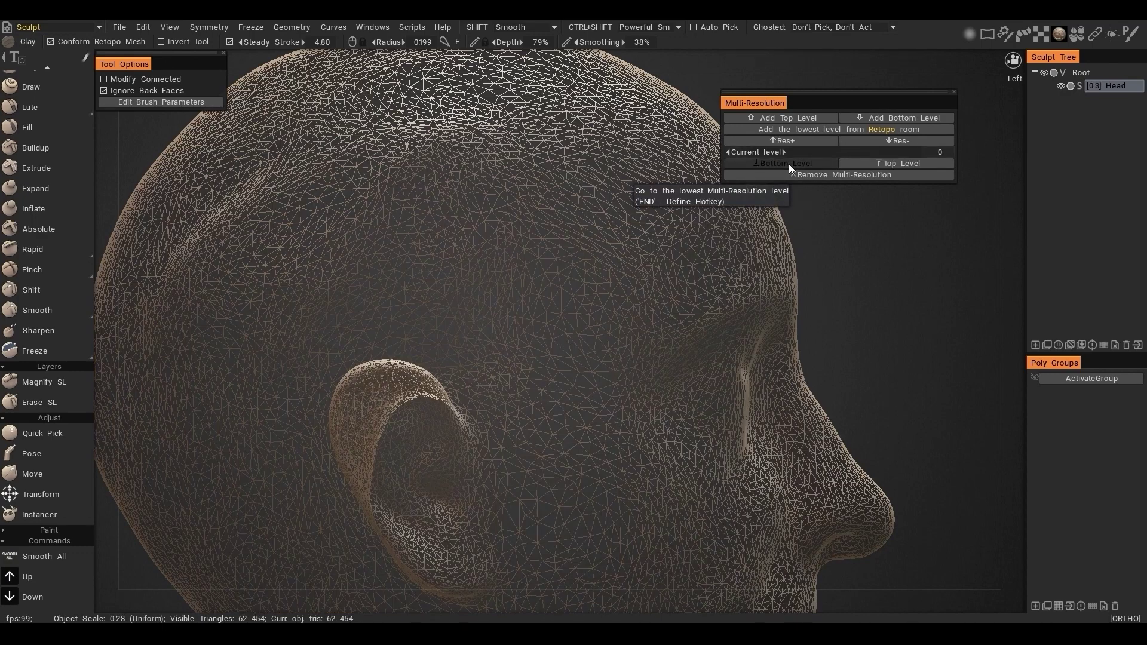
left_click(893, 163)
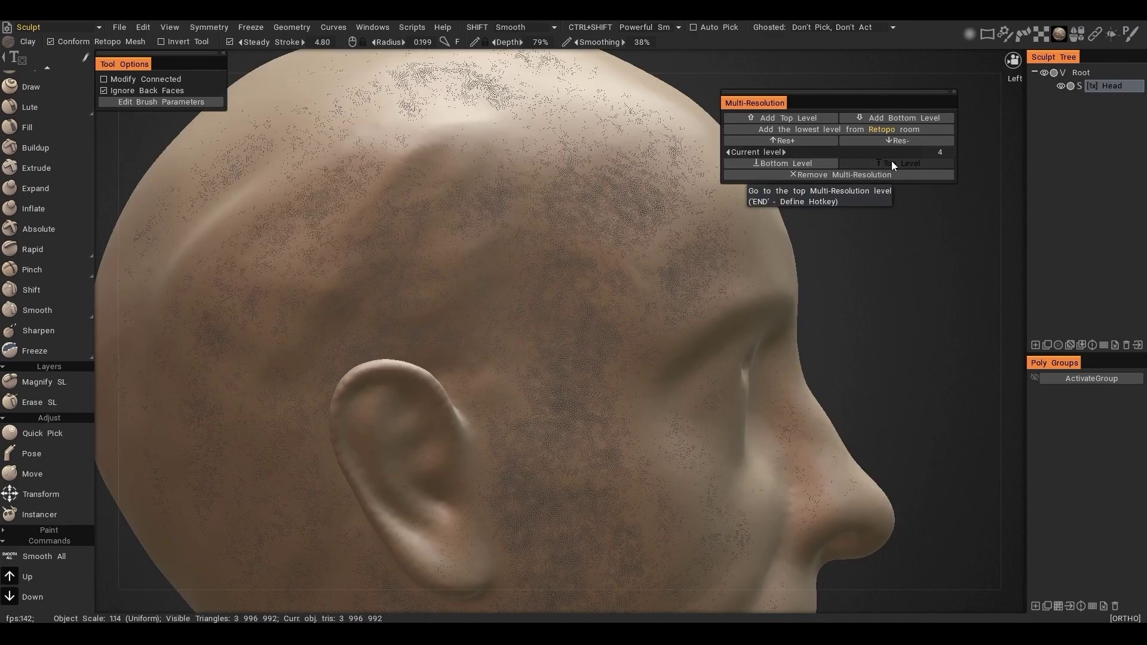
left_click(823, 166)
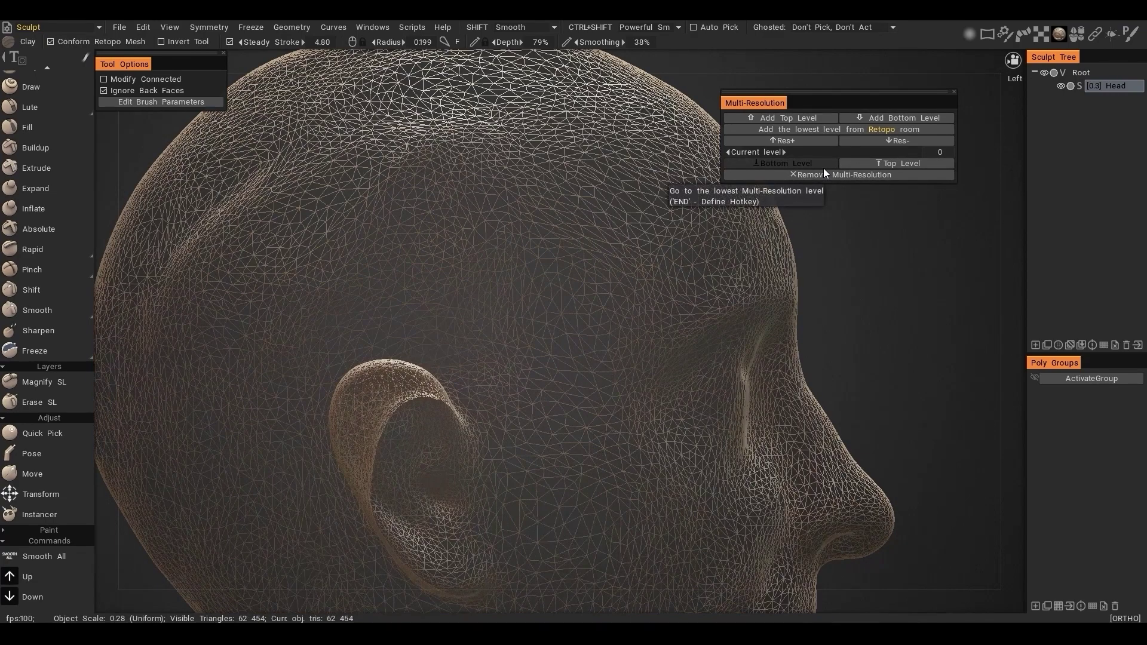
left_click(891, 163)
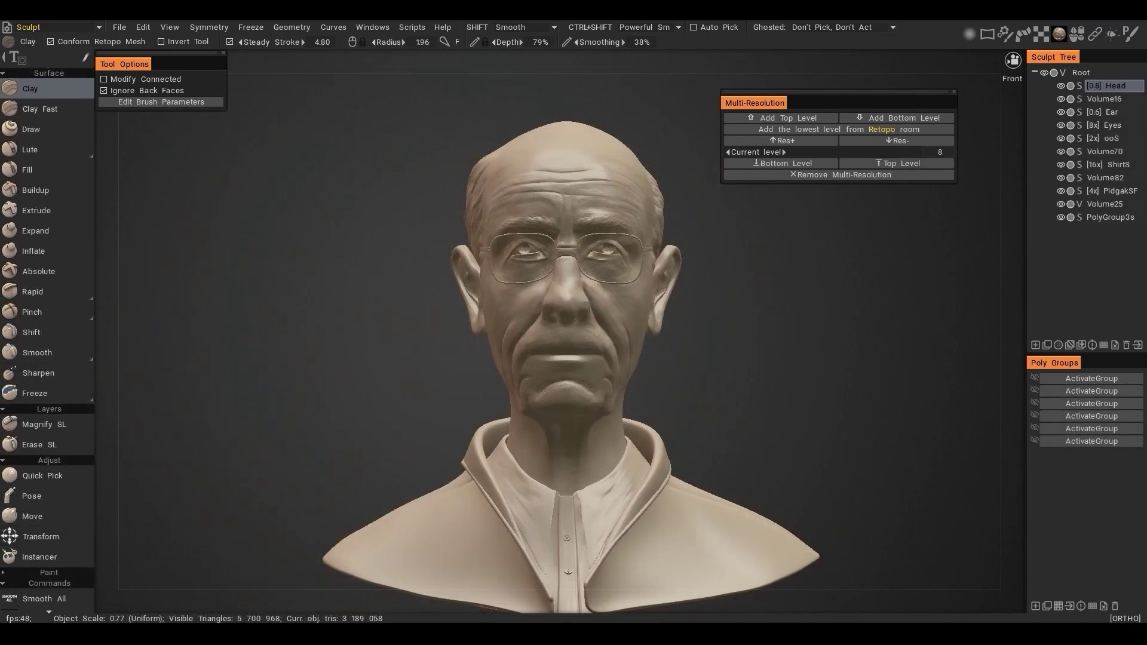
- Step the bust down to level 0, back up to level 8, then drop to the lowest level
left_click(895, 141)
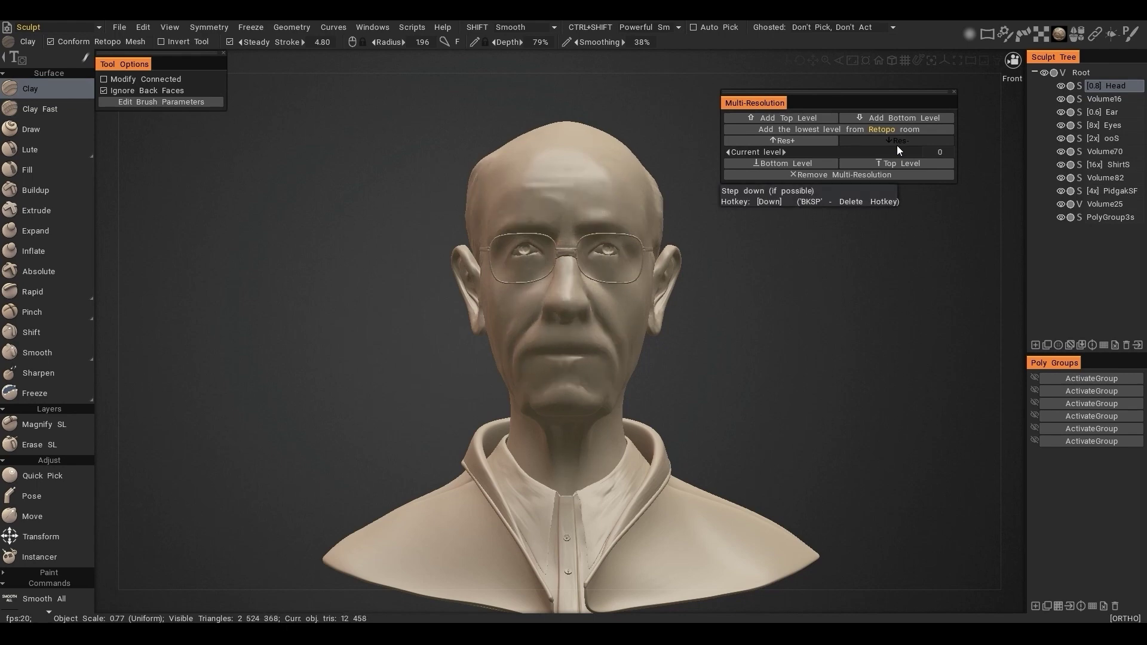
left_click(897, 146)
scroll(866, 321, "up", 5)
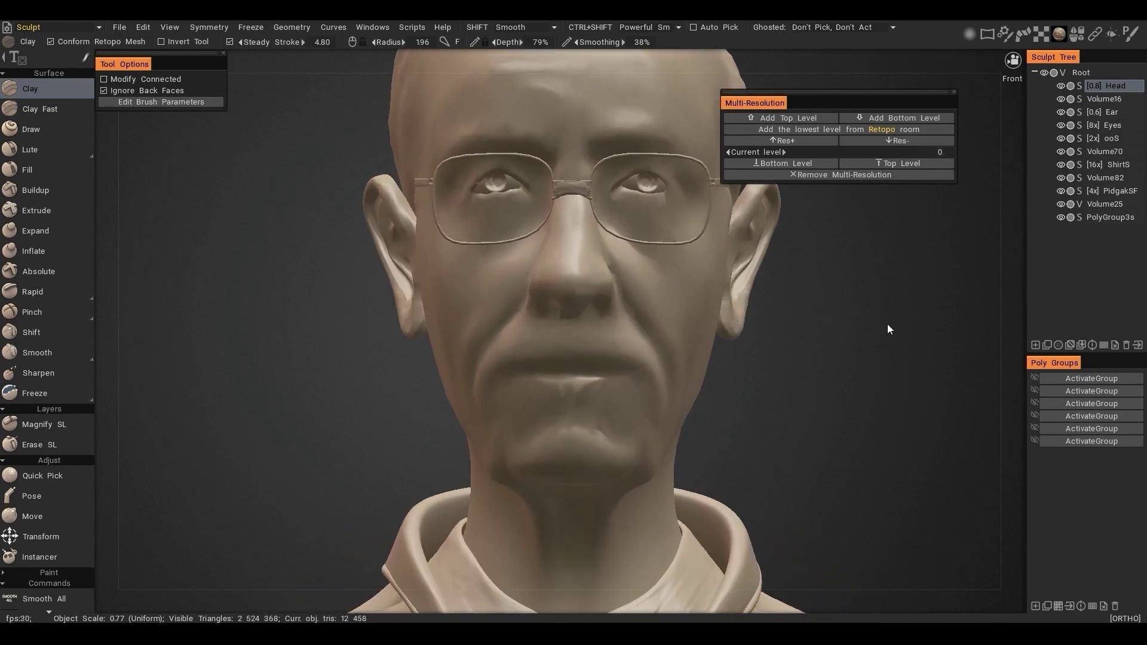
left_click(788, 142)
left_click(788, 142)
left_click(788, 142)
left_click(788, 142)
left_click(790, 141)
left_click(791, 142)
left_click(791, 141)
left_click(791, 142)
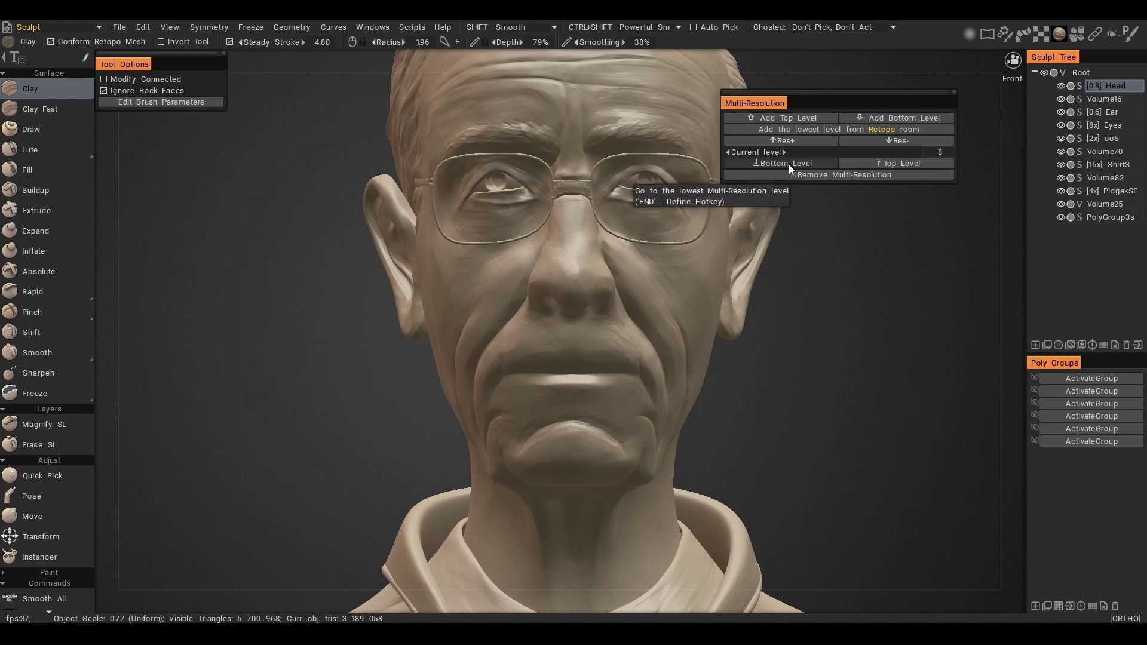
left_click(790, 163)
- With the Move brush, pull the cheek and mouth area up and left in side profile
key("space")
left_click(256, 190)
mouse_move(419, 335)
left_mouse_down("alt")
mouse_move(474, 351)
mouse_move(550, 440)
left_mouse_up("alt")
mouse_move(594, 363)
left_mouse_down()
mouse_move(553, 345)
mouse_move(566, 341)
mouse_move(553, 331)
mouse_move(606, 368)
left_mouse_up()
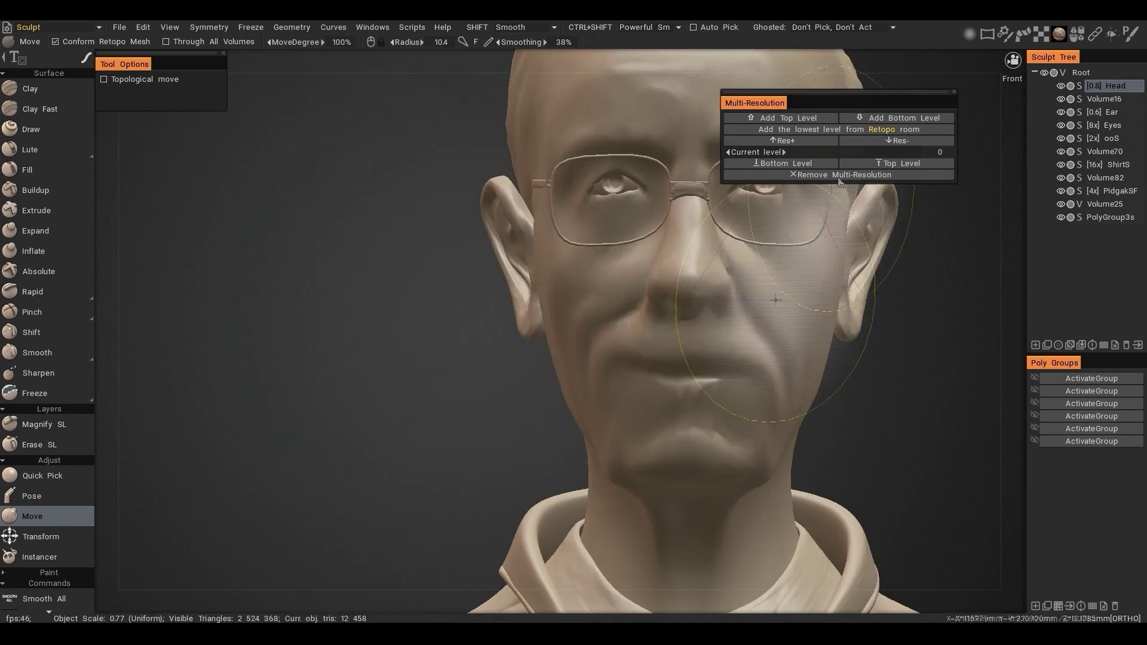
- Inspect the cheek edit at the top level, then return to the lowest level and orbit
left_click(911, 164)
left_click_drag(977, 249, 800, 323, "alt")
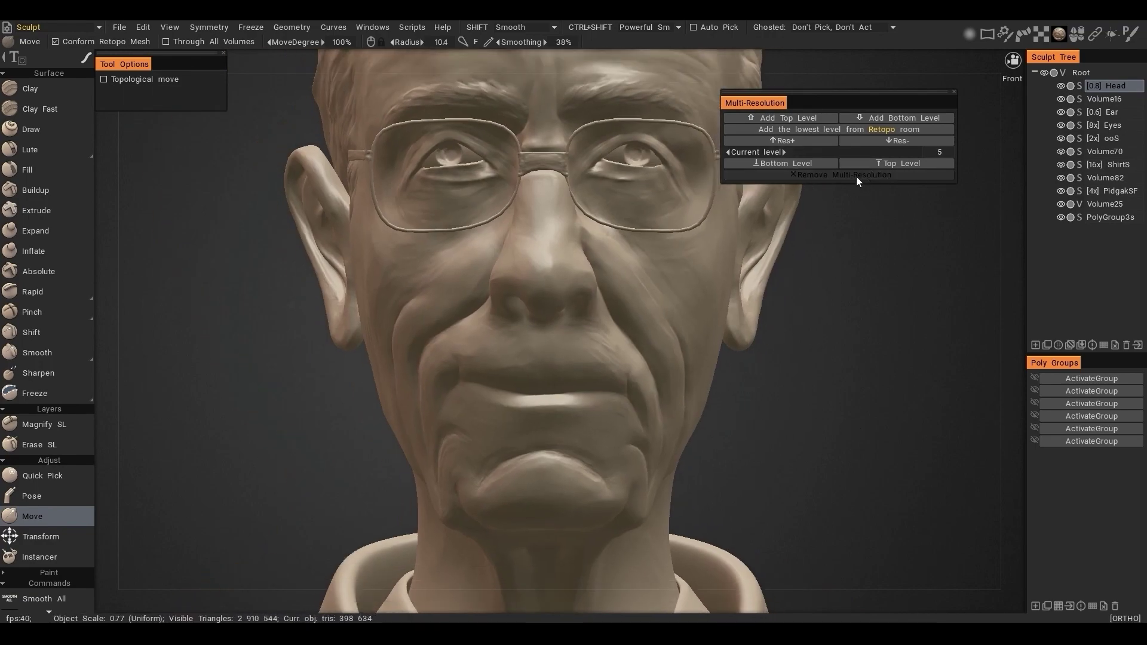
left_click(780, 164)
mouse_move(438, 388)
left_mouse_down("alt")
mouse_move(584, 423)
mouse_move(499, 430)
mouse_move(584, 415)
mouse_move(486, 448)
left_mouse_up("alt")
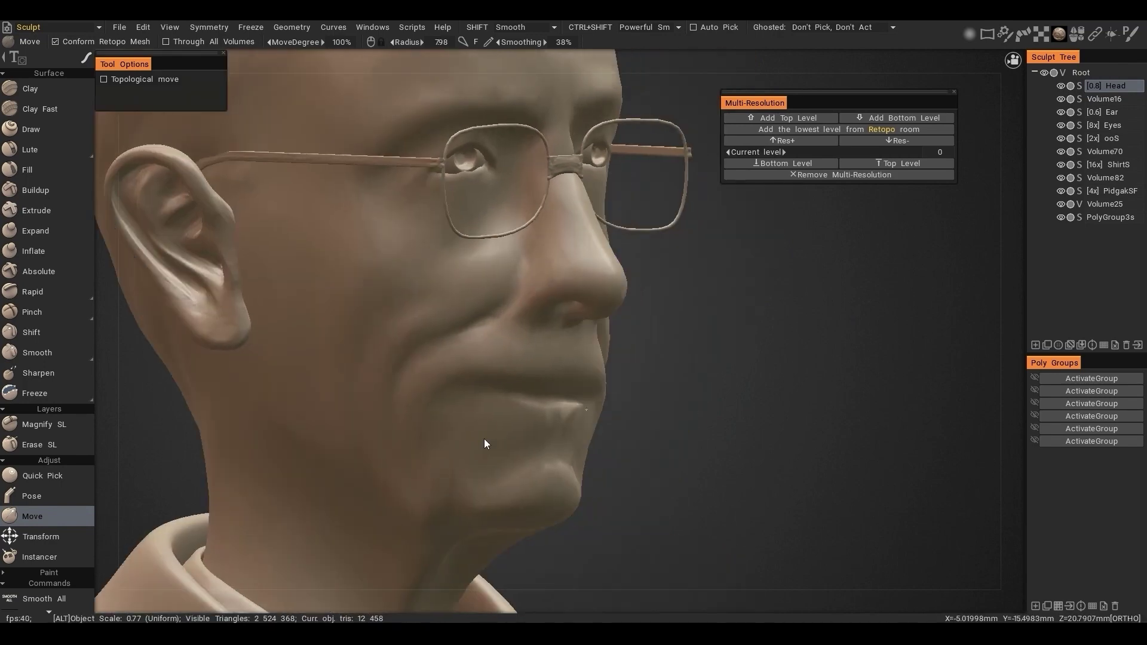
- Shrink the brush radius and return to the top level to inspect the result
right_click_drag(456, 430, 430, 431)
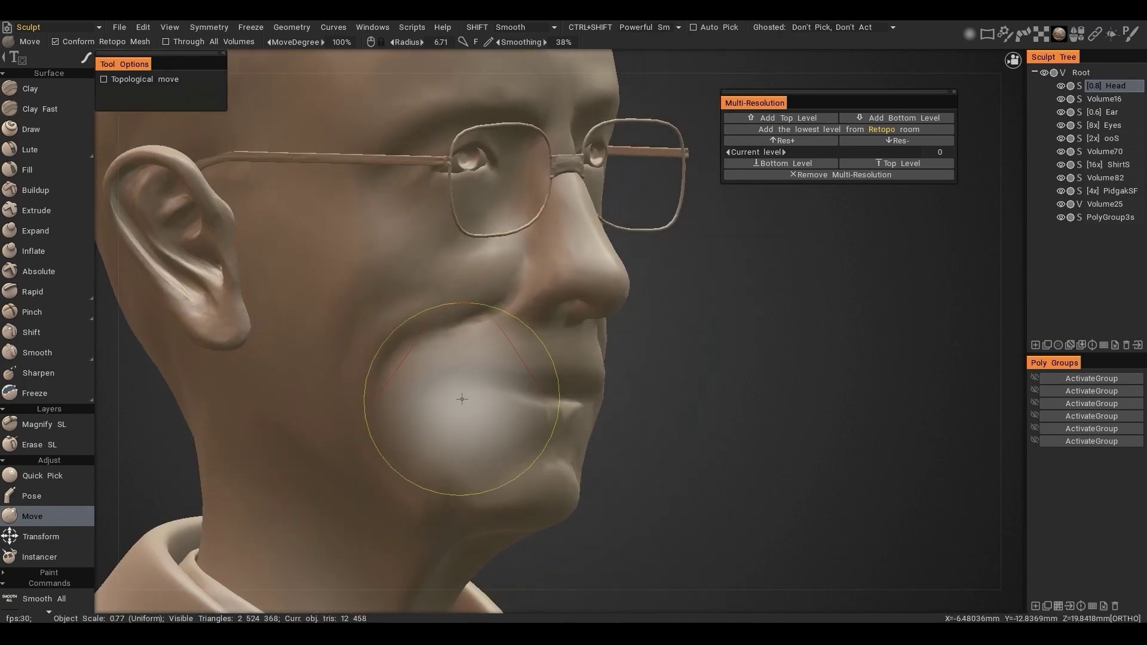
left_click_drag(486, 424, 750, 410, "alt")
left_click(899, 163)
left_click_drag(819, 323, 745, 418, "alt")
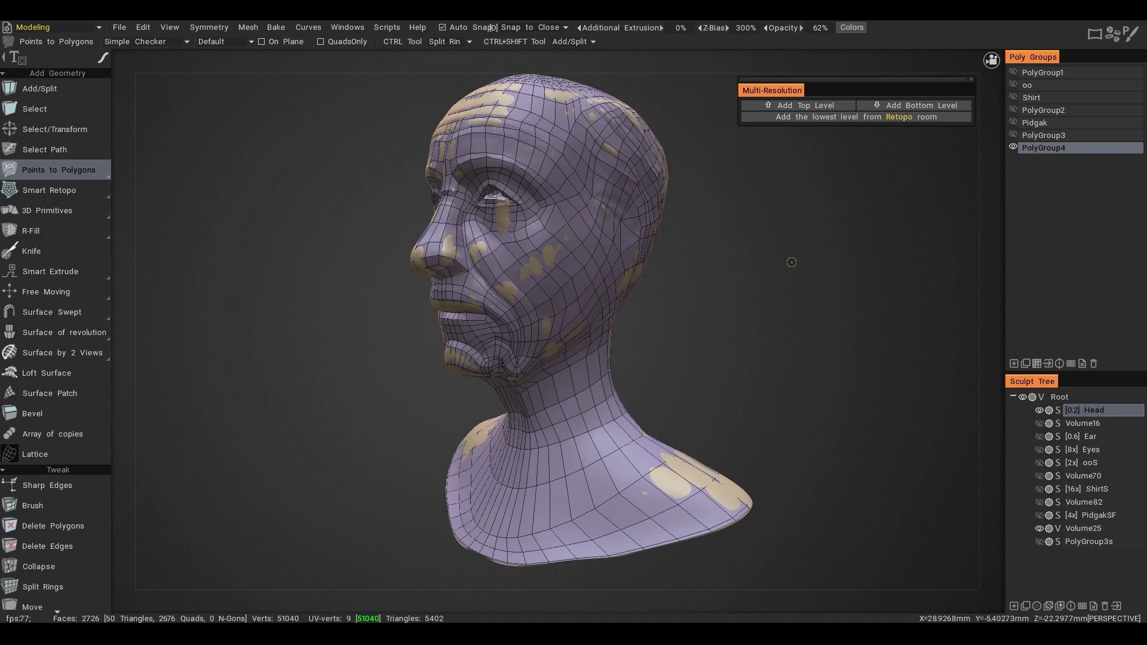
- Subdivide the retopo head with the Smooth command, reaching 10,854 quad faces
left_click_drag(791, 262, 876, 283, "alt")
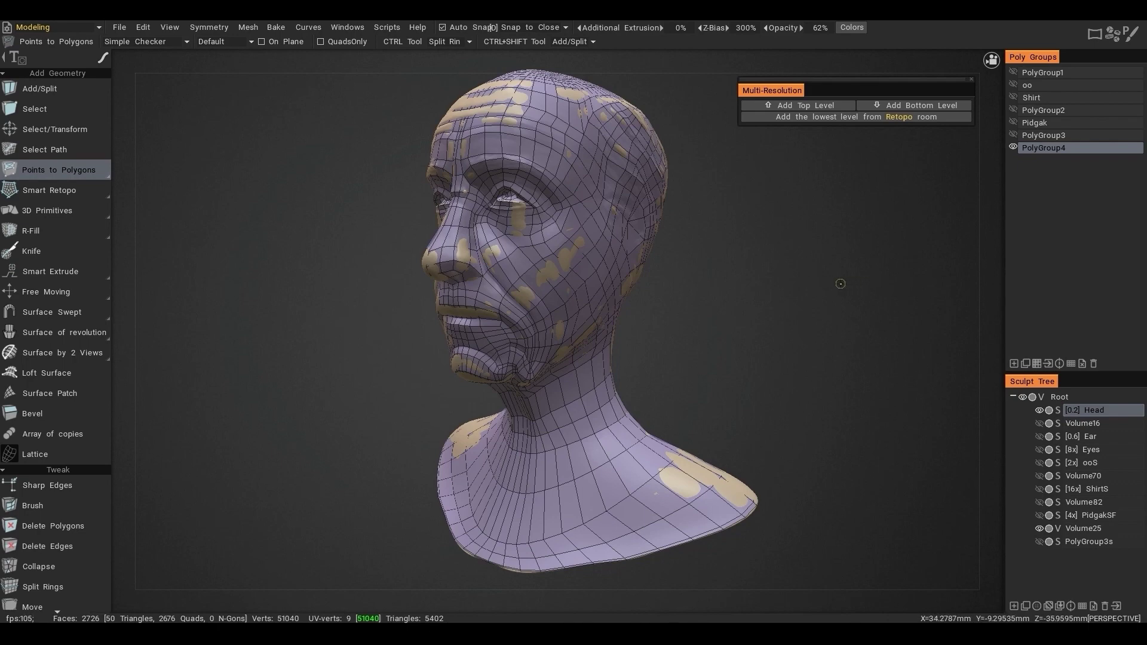
key("space")
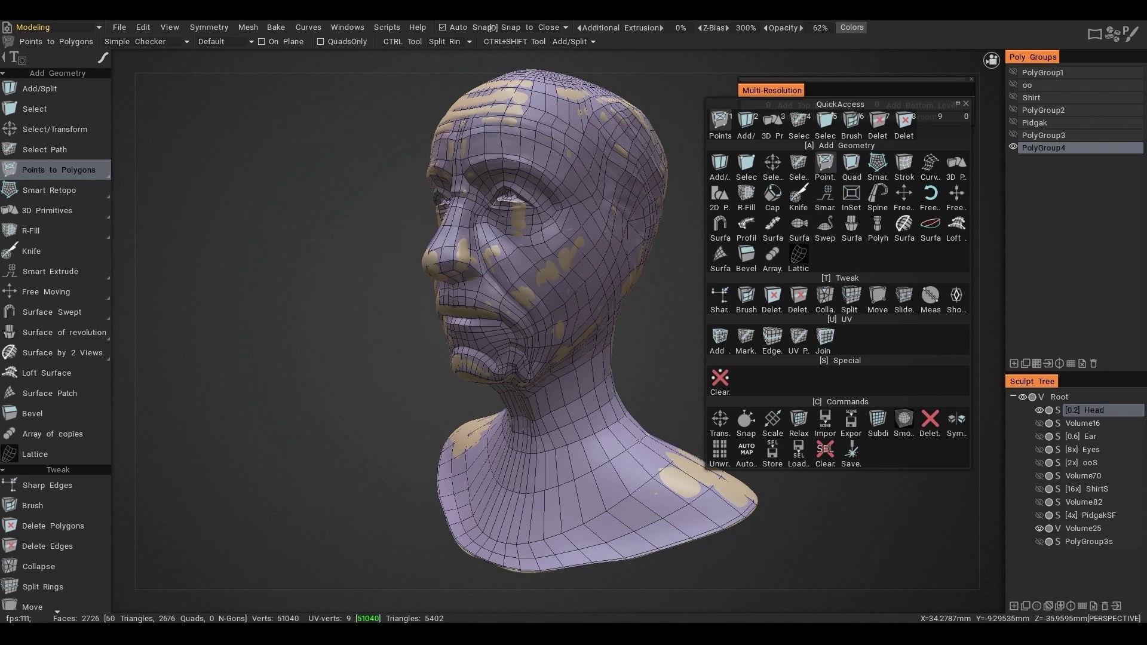
left_click(905, 417)
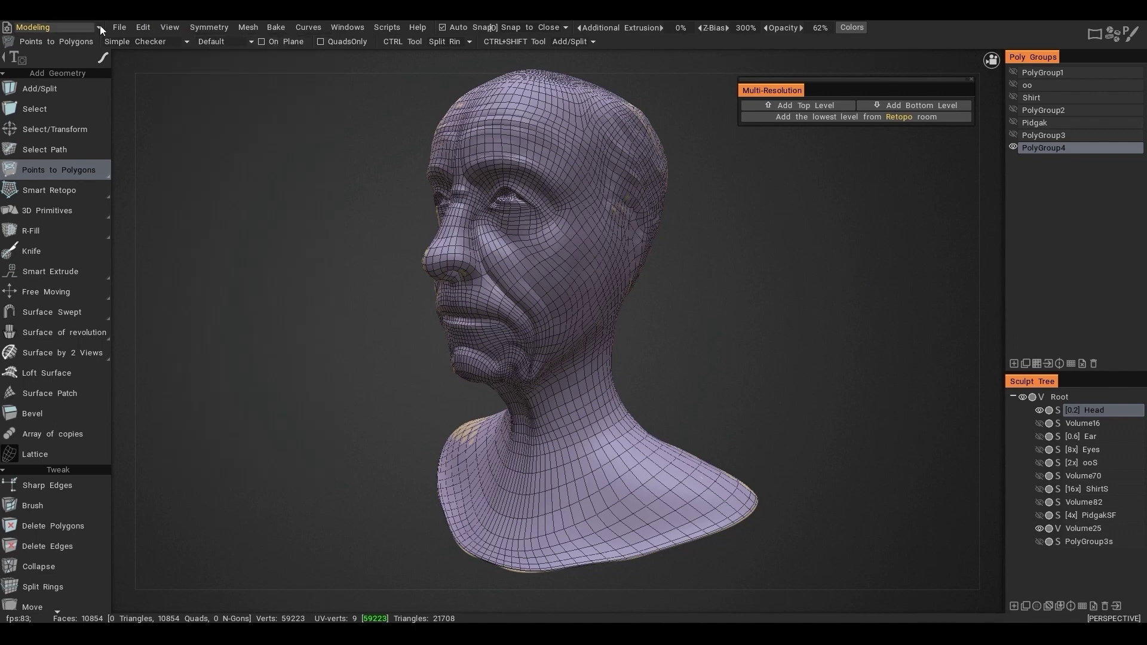
left_click(99, 25)
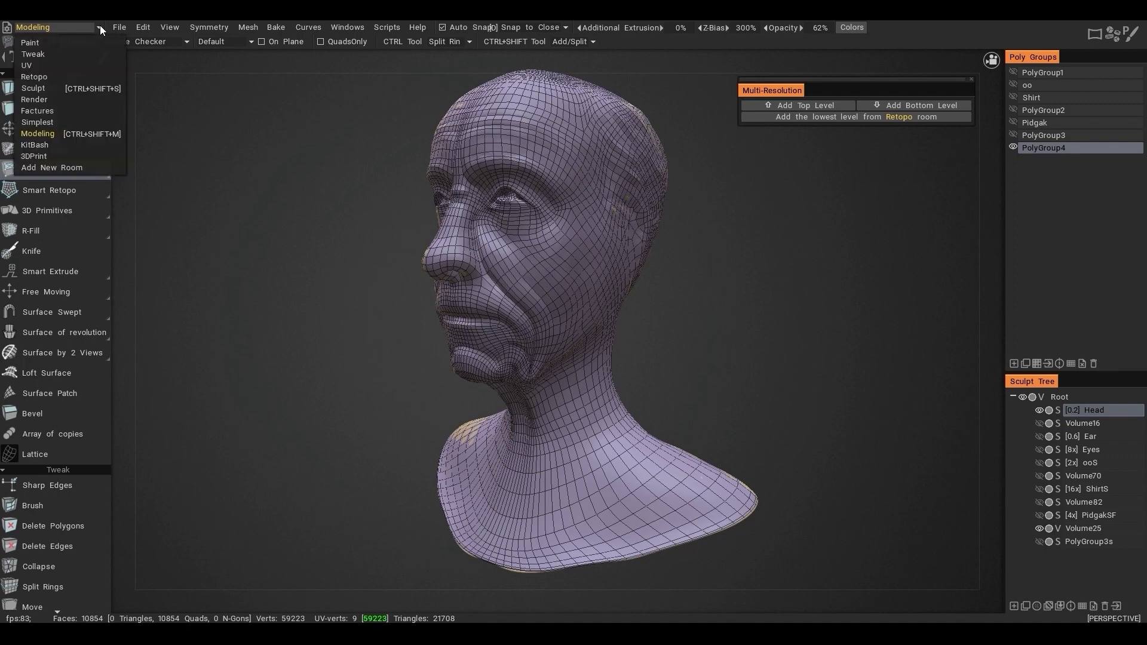
- In the Sculpt room, add the retopo mesh as the head's lowest level at 21,708 triangles
left_click(73, 89)
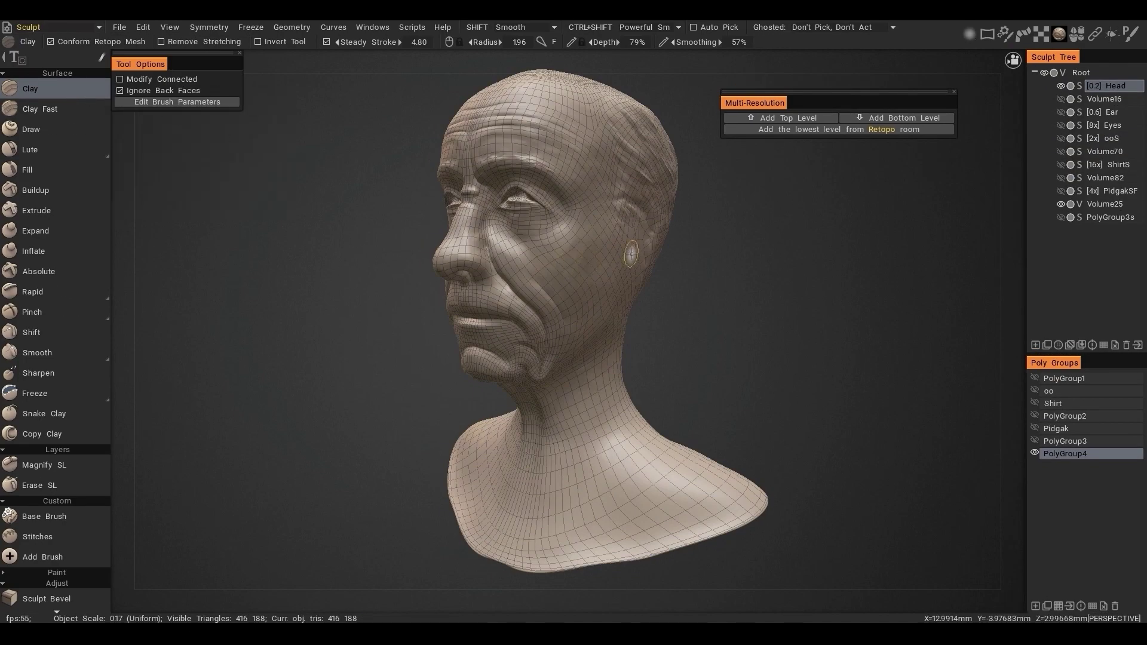
left_click(854, 128)
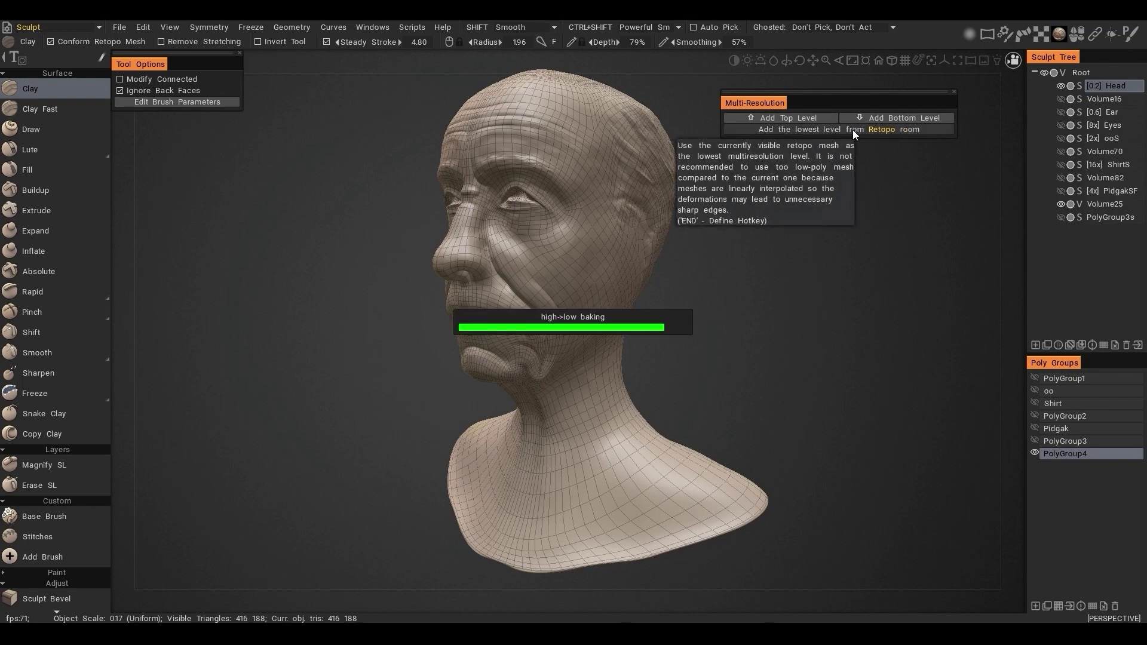
right_click_drag(775, 223, 706, 377, "alt")
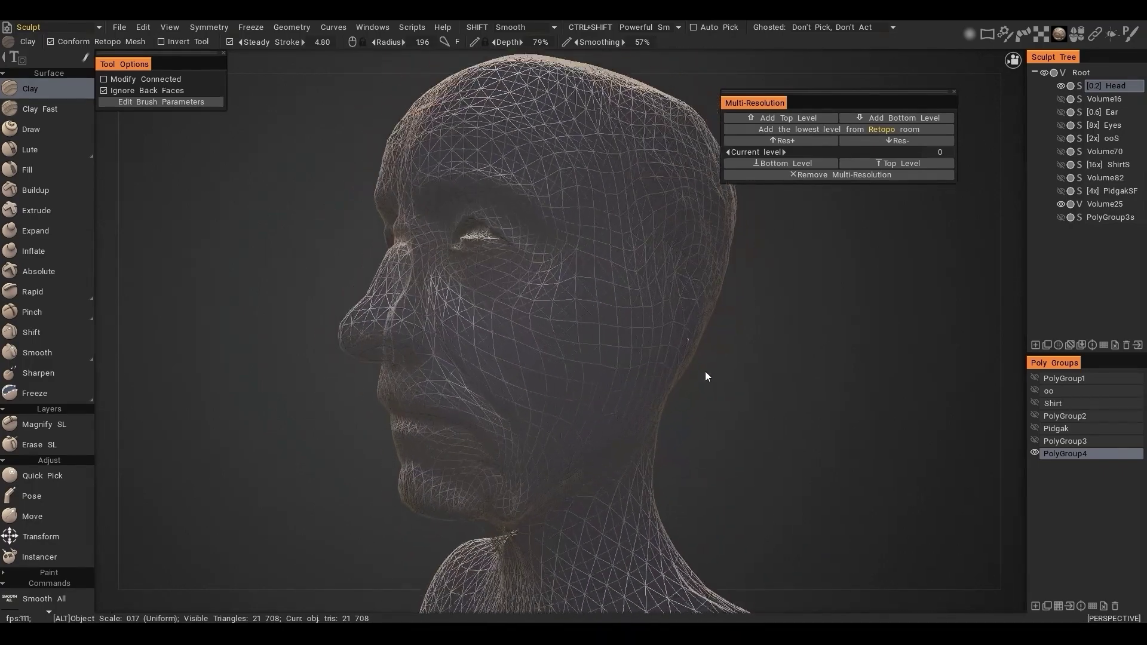